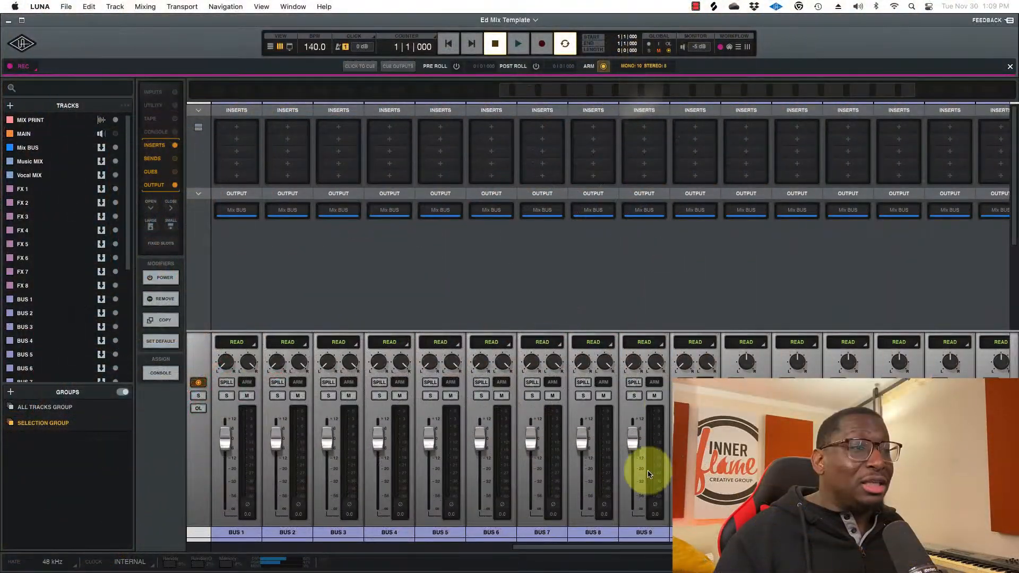
Step: Examine the template's mixer channels from MIX PRINT through BUS 20, including their inserts and output routing
{"action": "left_click_drag", "start_coordinate": [624, 547], "coordinate": [725, 548]}
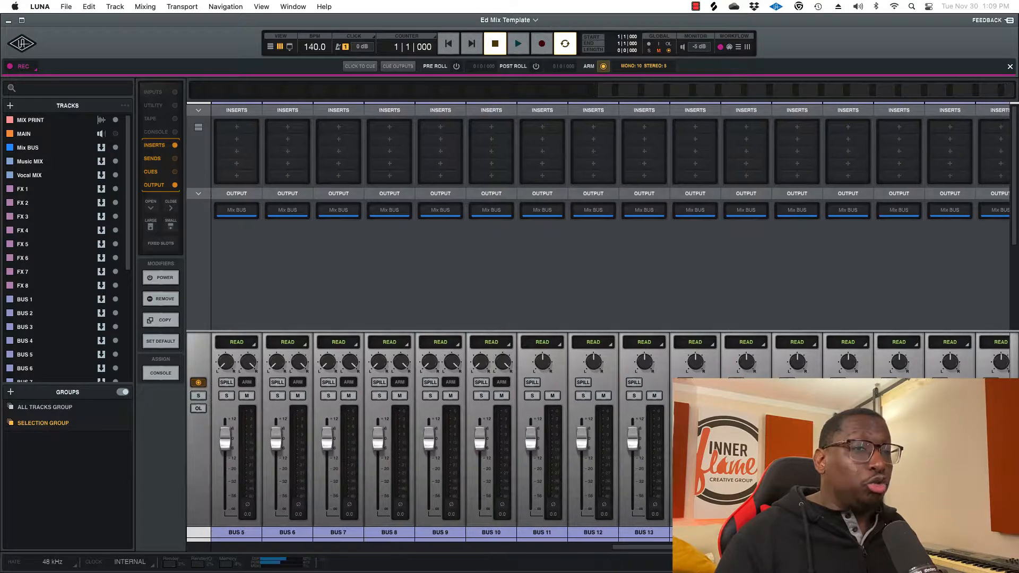
{"action": "scroll", "coordinate": [611, 326], "scroll_direction": "right", "scroll_amount": 1}
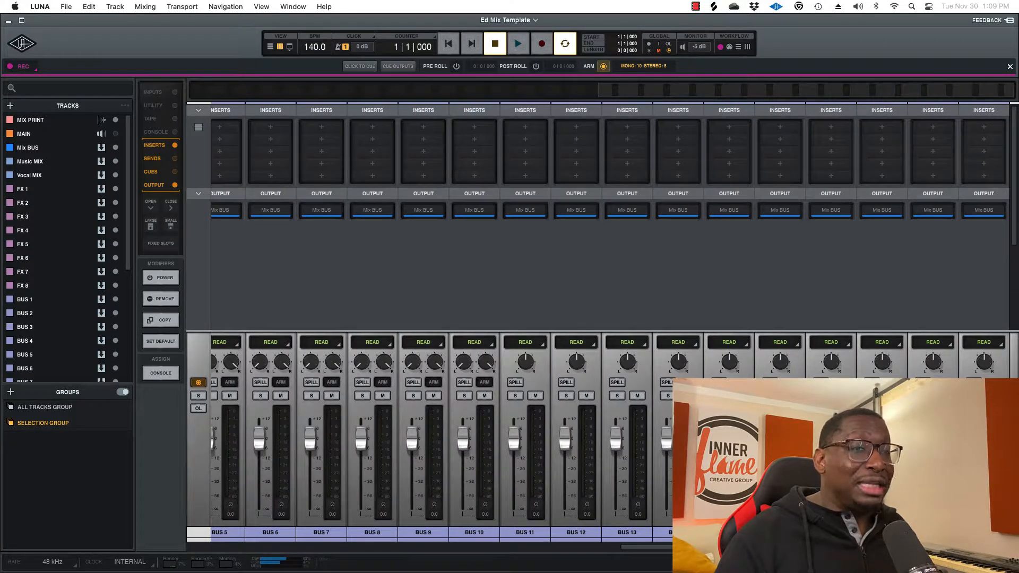
{"action": "scroll", "coordinate": [450, 523], "scroll_direction": "left", "scroll_amount": 10}
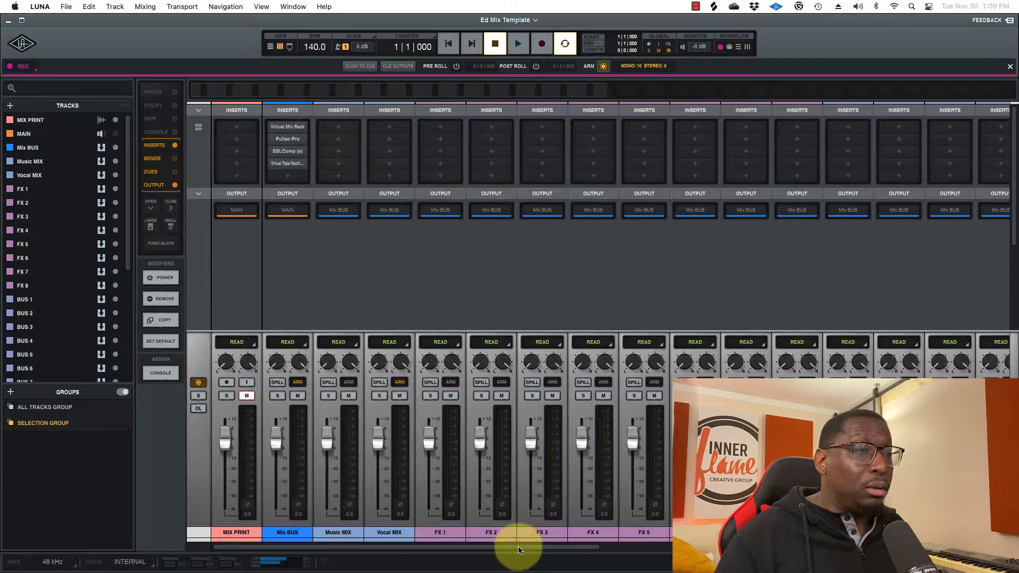
{"action": "scroll", "coordinate": [520, 556], "scroll_direction": "right", "scroll_amount": 10}
{"action": "scroll", "coordinate": [611, 425], "scroll_direction": "right", "scroll_amount": 4}
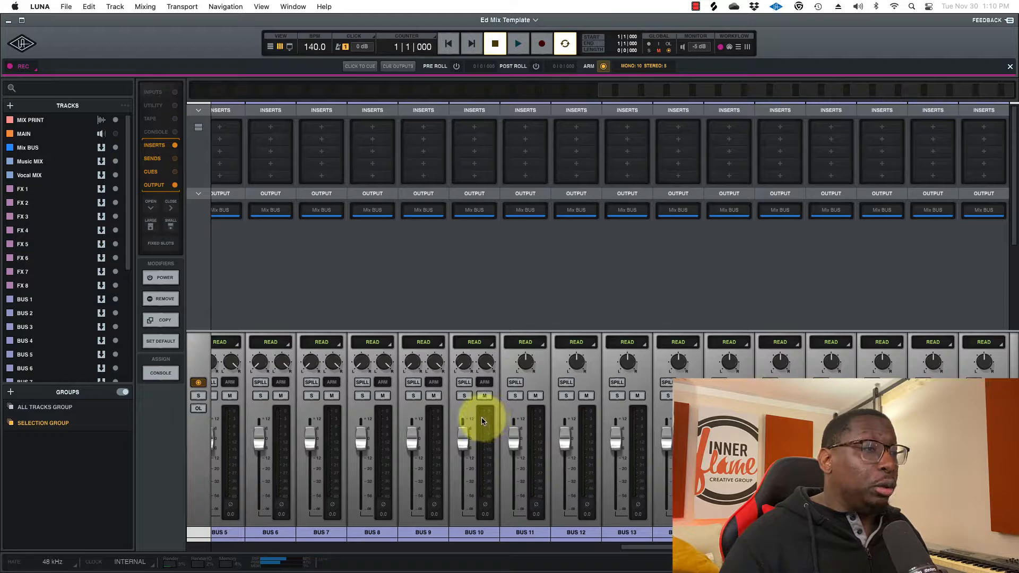
{"action": "left_click_drag", "start_coordinate": [637, 547], "coordinate": [227, 525]}
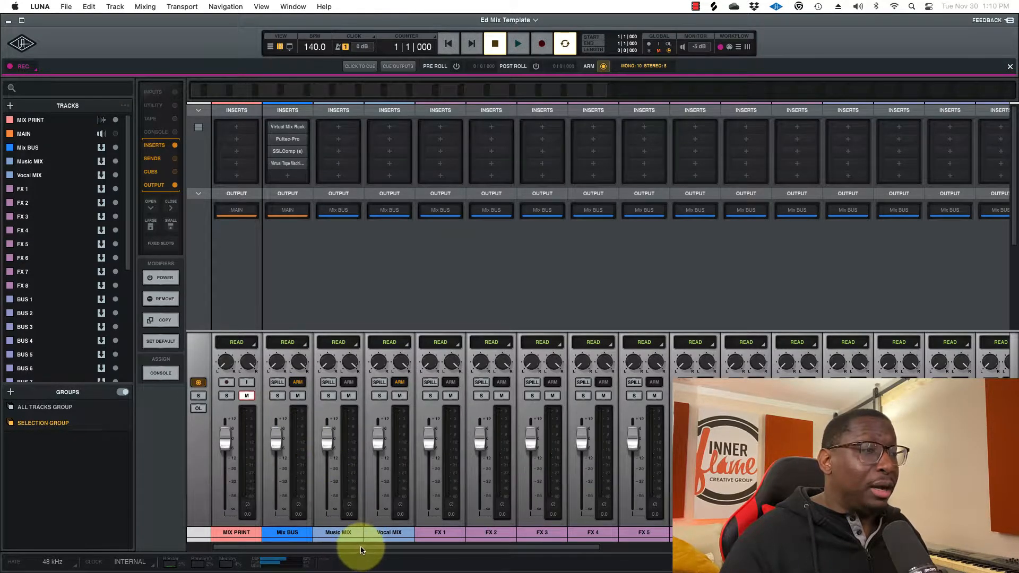
{"action": "left_click_drag", "start_coordinate": [357, 546], "coordinate": [772, 547]}
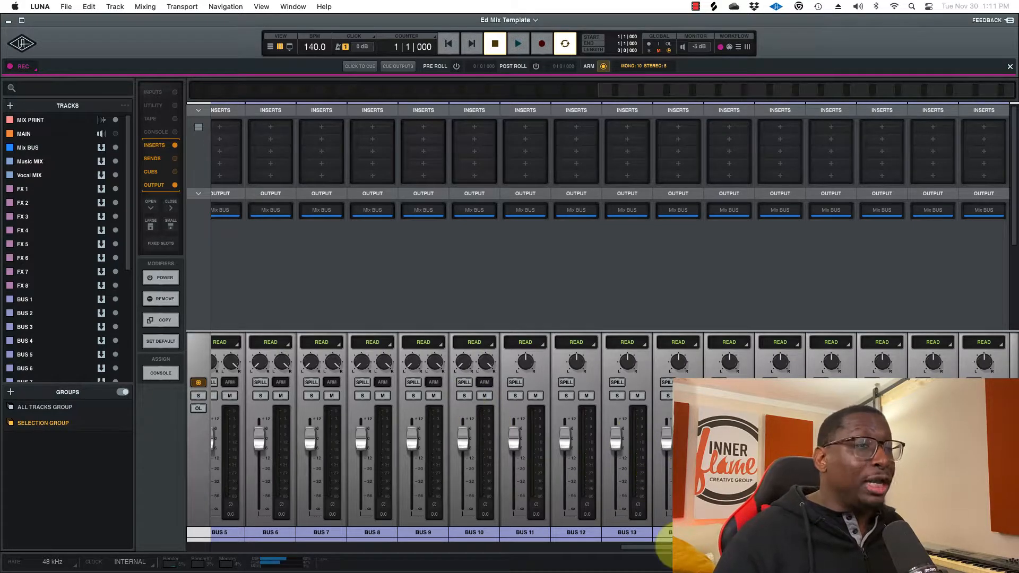
{"action": "mouse_move", "coordinate": [681, 547]}
{"action": "left_mouse_down"}
{"action": "mouse_move", "coordinate": [671, 547]}
{"action": "mouse_move", "coordinate": [681, 547]}
{"action": "left_mouse_up"}
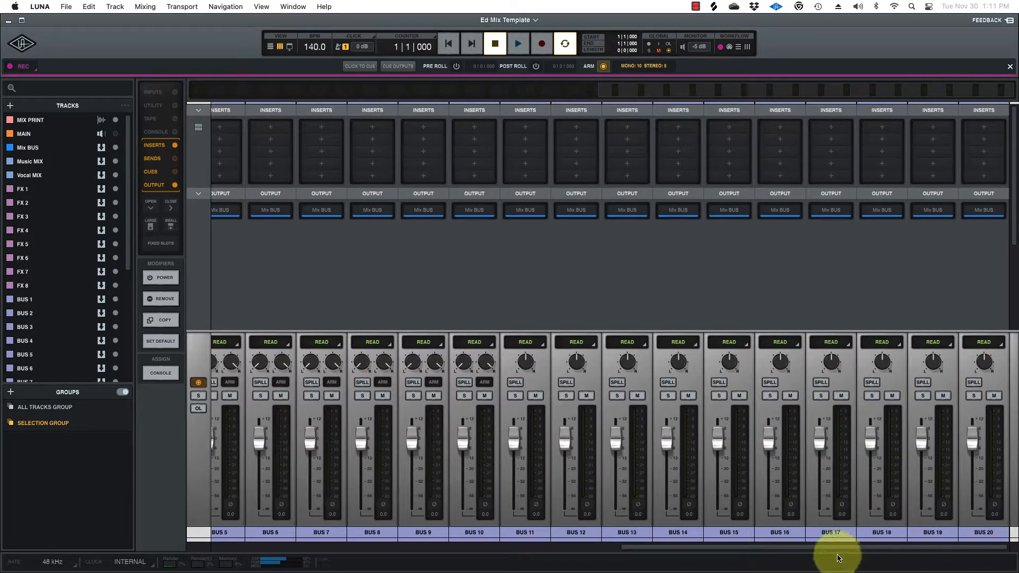
{"action": "left_click_drag", "start_coordinate": [832, 547], "coordinate": [665, 555]}
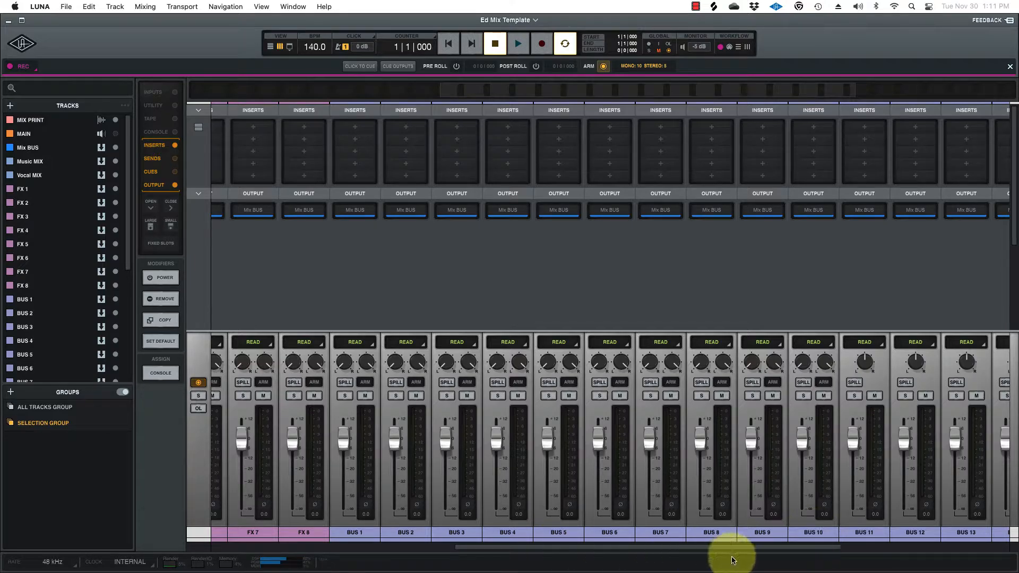
{"action": "left_click_drag", "start_coordinate": [722, 547], "coordinate": [977, 523]}
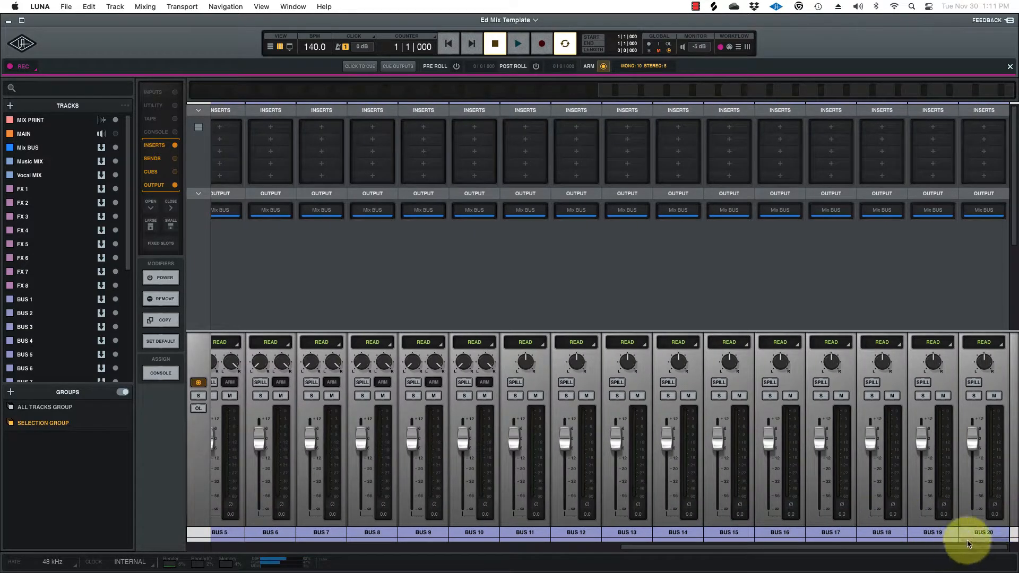
{"action": "left_click_drag", "start_coordinate": [926, 547], "coordinate": [894, 550]}
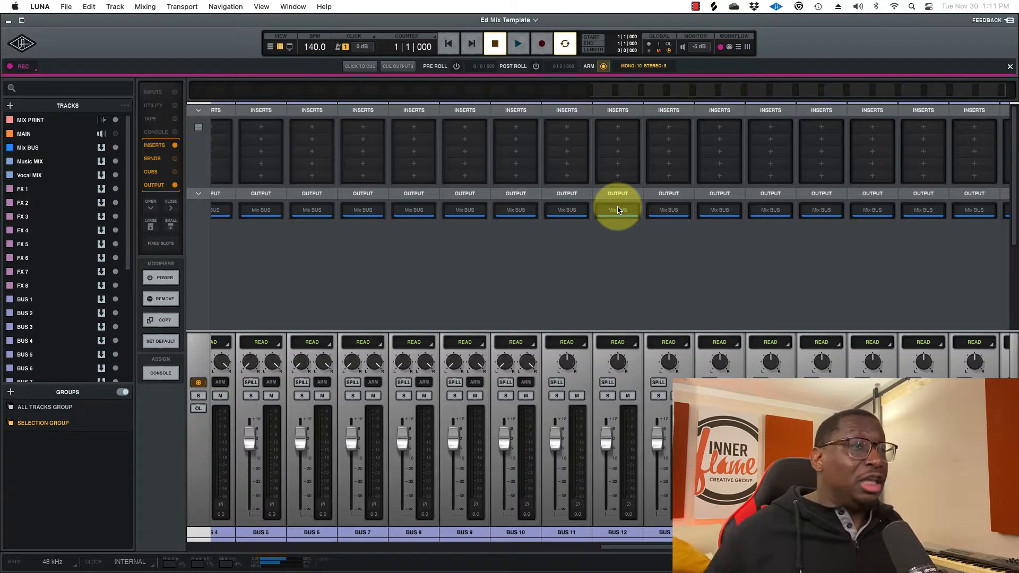
{"action": "left_click_drag", "start_coordinate": [664, 547], "coordinate": [696, 546]}
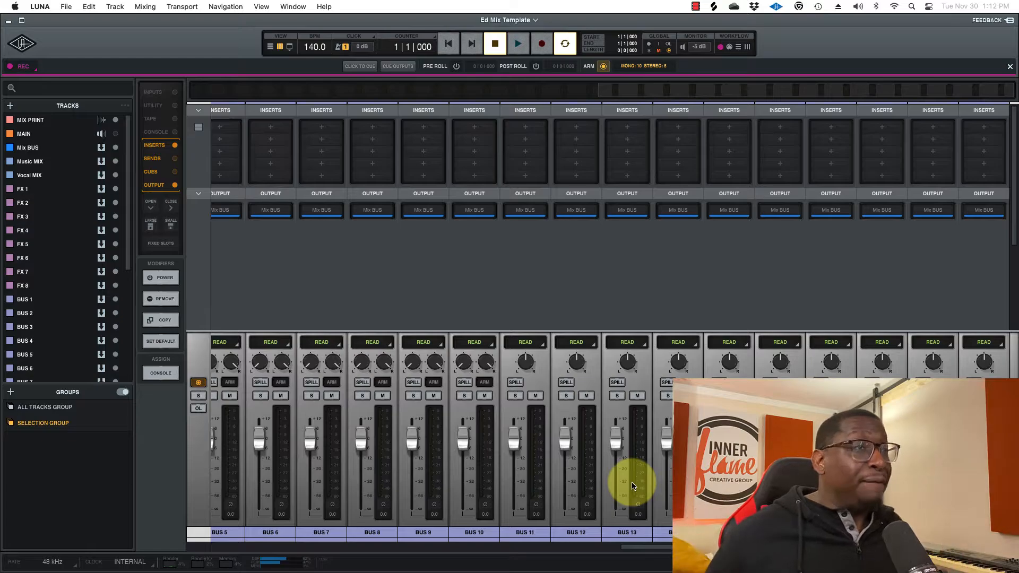
Step: Review how the FX and bus channels relate to the Music MIX, Vocal MIX, Mix BUS and MIX PRINT channels
{"action": "left_click_drag", "start_coordinate": [664, 547], "coordinate": [546, 552]}
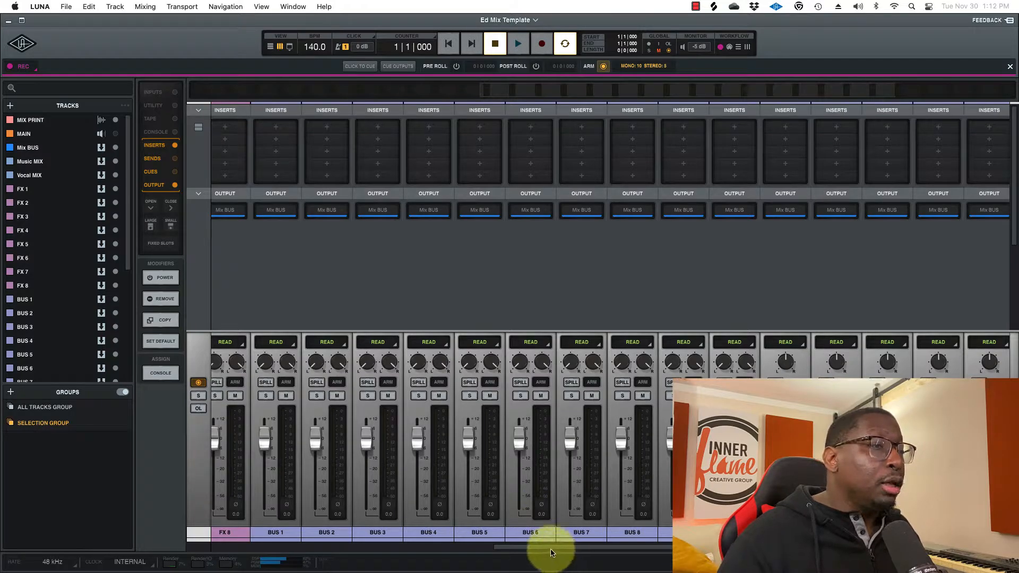
{"action": "left_click_drag", "start_coordinate": [546, 546], "coordinate": [335, 546]}
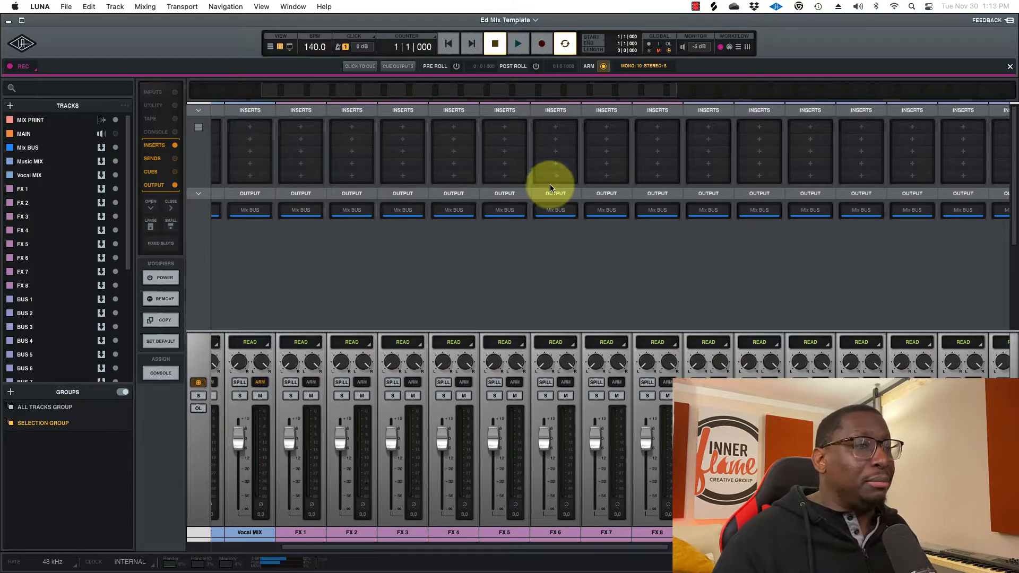
{"action": "left_click_drag", "start_coordinate": [610, 546], "coordinate": [481, 551]}
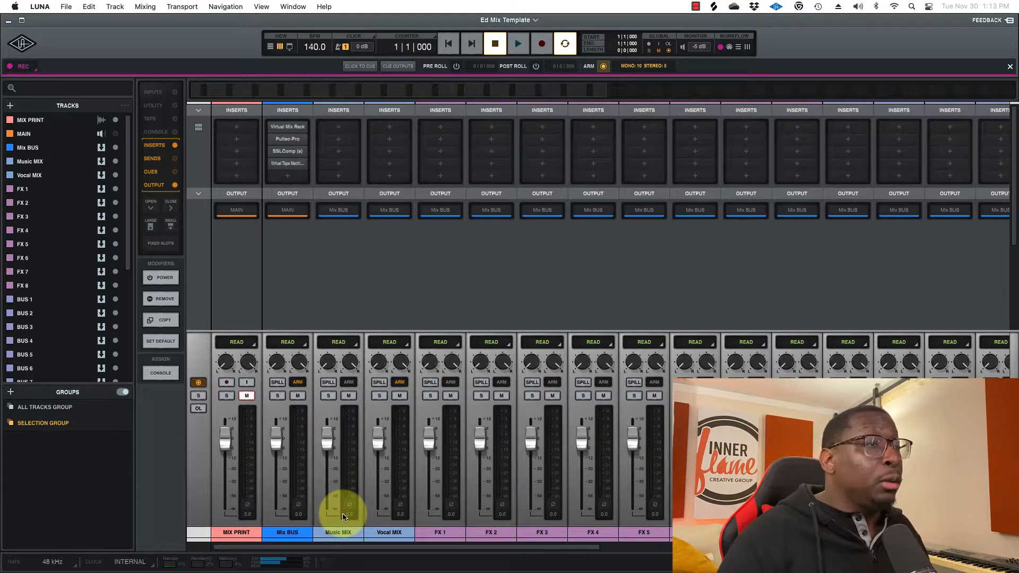
{"action": "scroll", "coordinate": [525, 552], "scroll_direction": "right", "scroll_amount": 10}
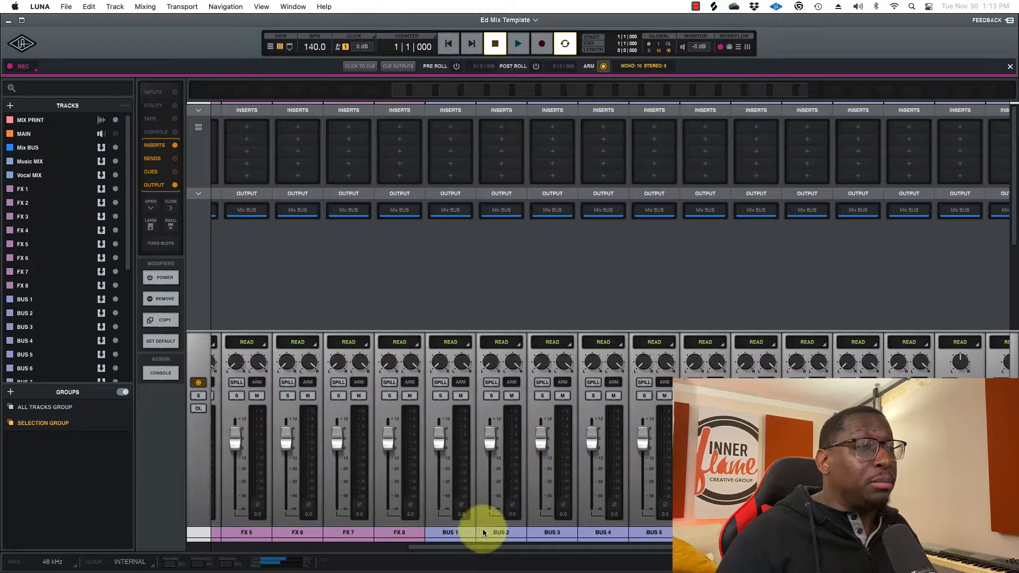
{"action": "scroll", "coordinate": [483, 547], "scroll_direction": "left", "scroll_amount": 10}
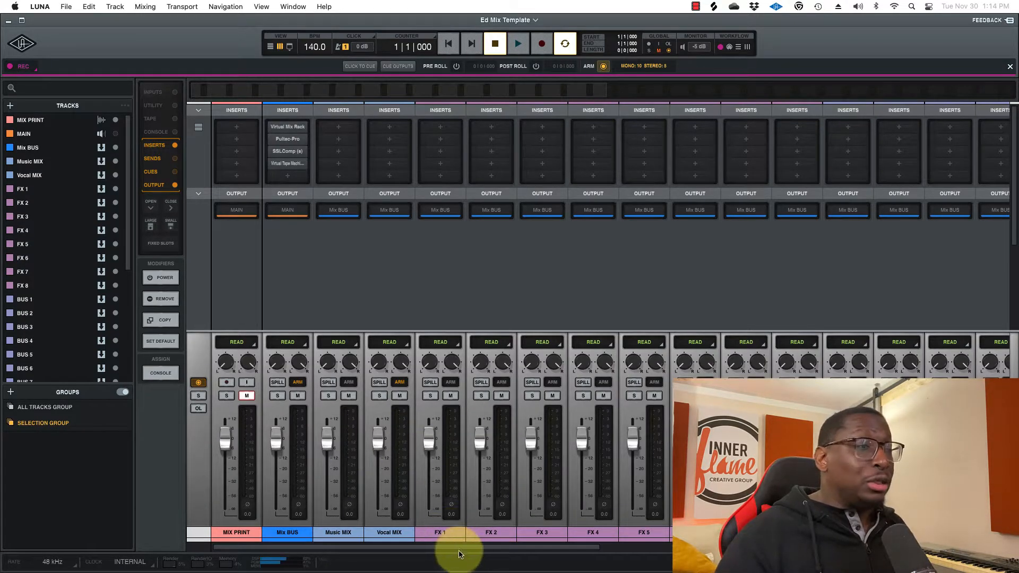
{"action": "left_click_drag", "start_coordinate": [457, 552], "coordinate": [668, 548]}
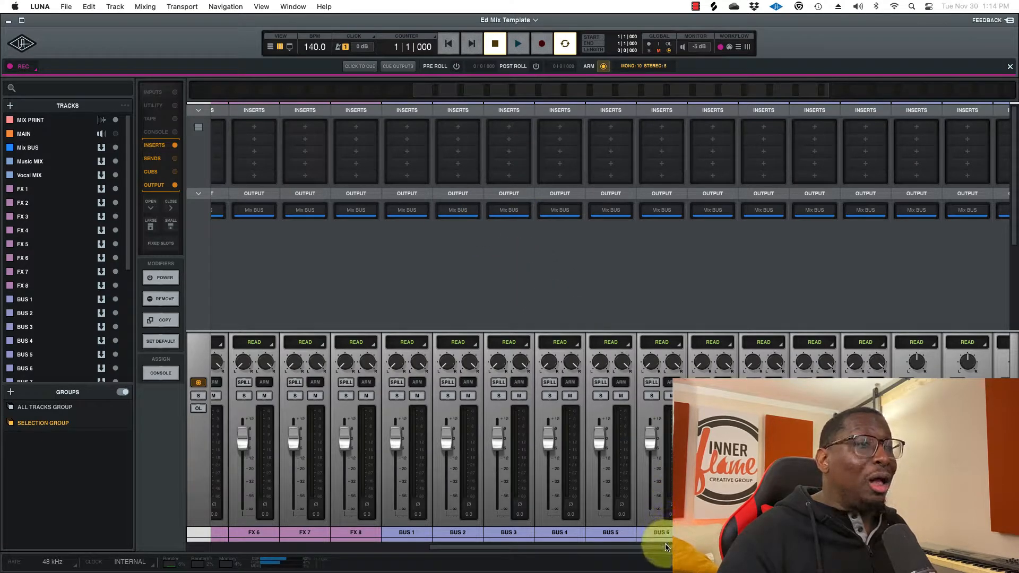
{"action": "left_click_drag", "start_coordinate": [660, 548], "coordinate": [445, 548]}
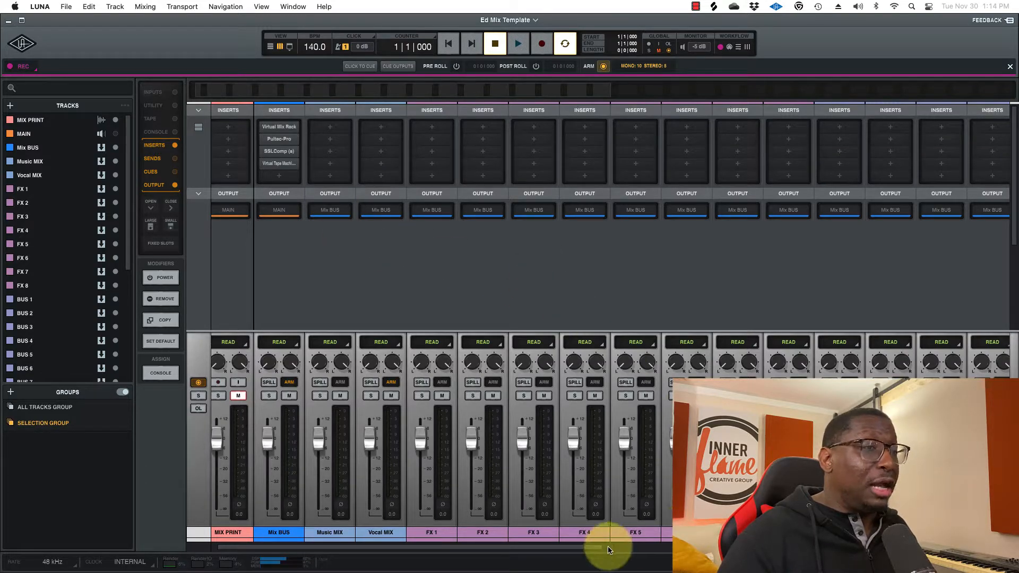
{"action": "scroll", "coordinate": [591, 541], "scroll_direction": "left", "scroll_amount": 1}
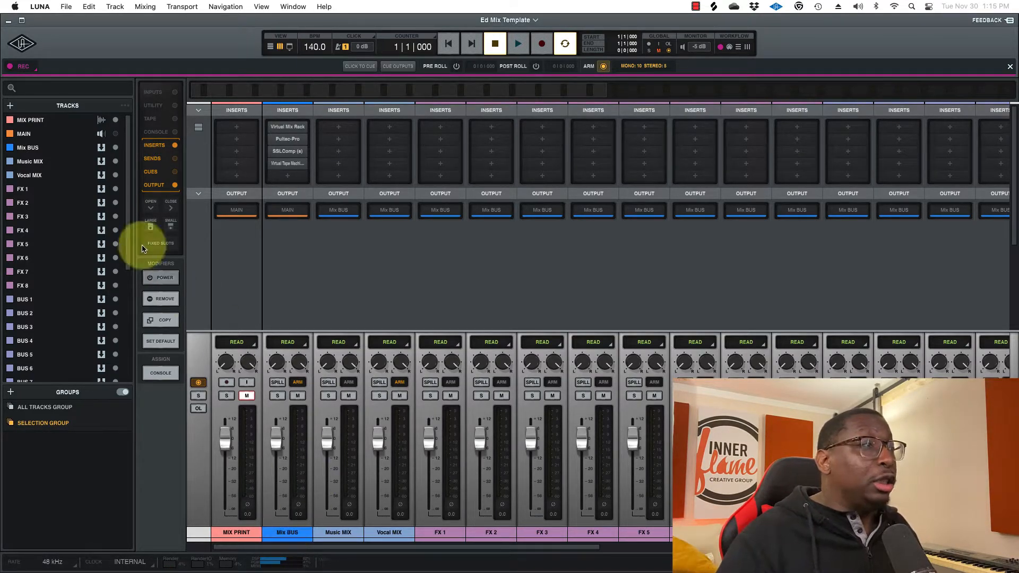
Step: Show the MAIN channel in the mixer to inspect it beside the Mix BUS, and hide it again
{"action": "left_click", "coordinate": [117, 135]}
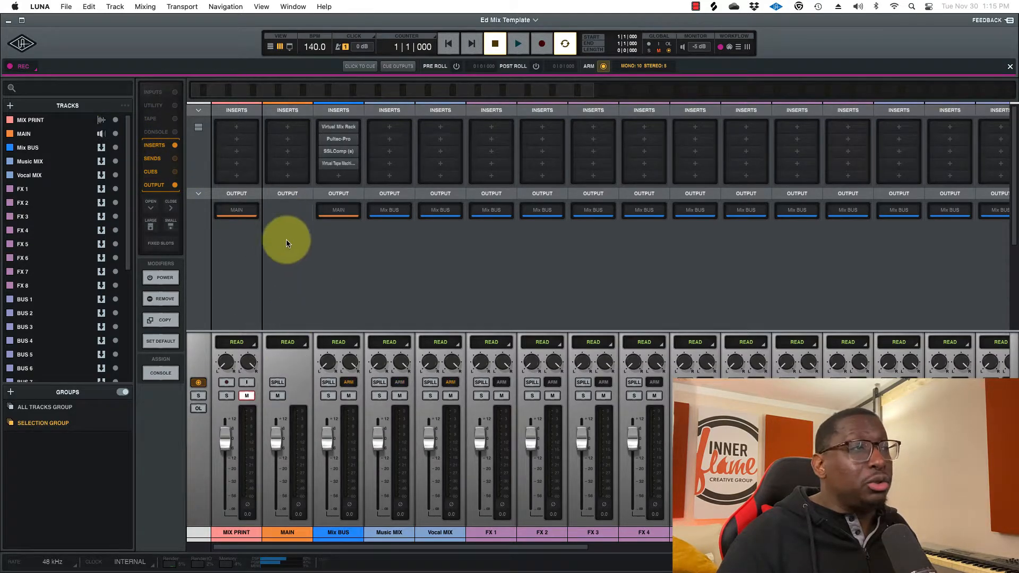
{"action": "left_click", "coordinate": [116, 136]}
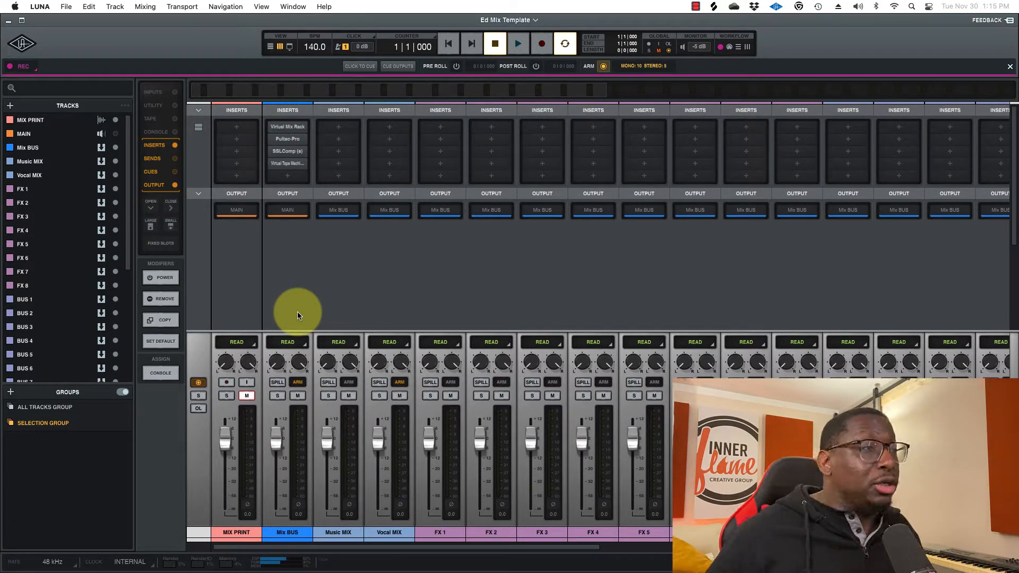
{"action": "left_click_drag", "start_coordinate": [275, 423], "coordinate": [294, 441]}
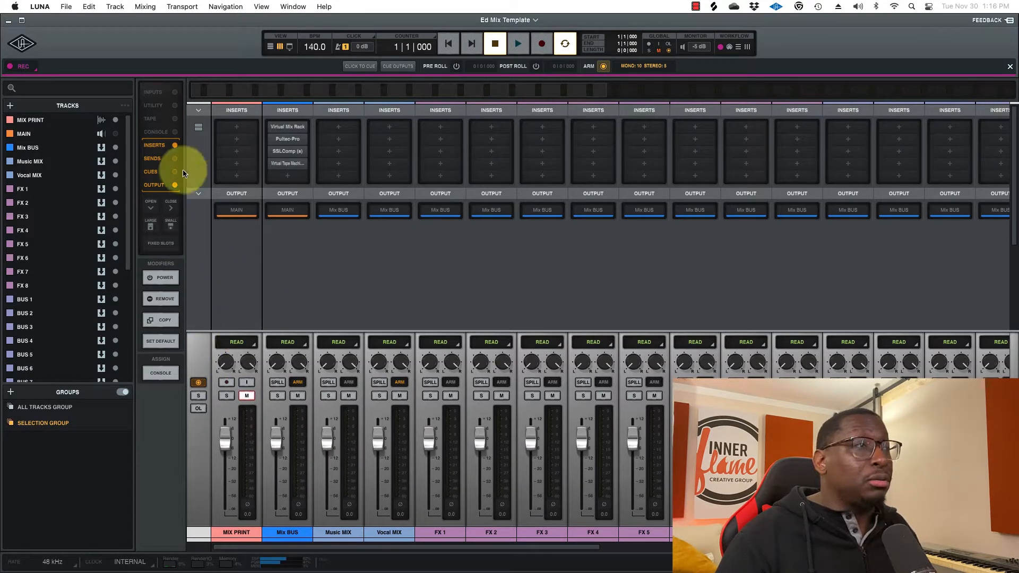
Step: Display the mixer's sends section to examine the Mix BUS send to the mix print track, and hide it again
{"action": "left_click", "coordinate": [175, 158]}
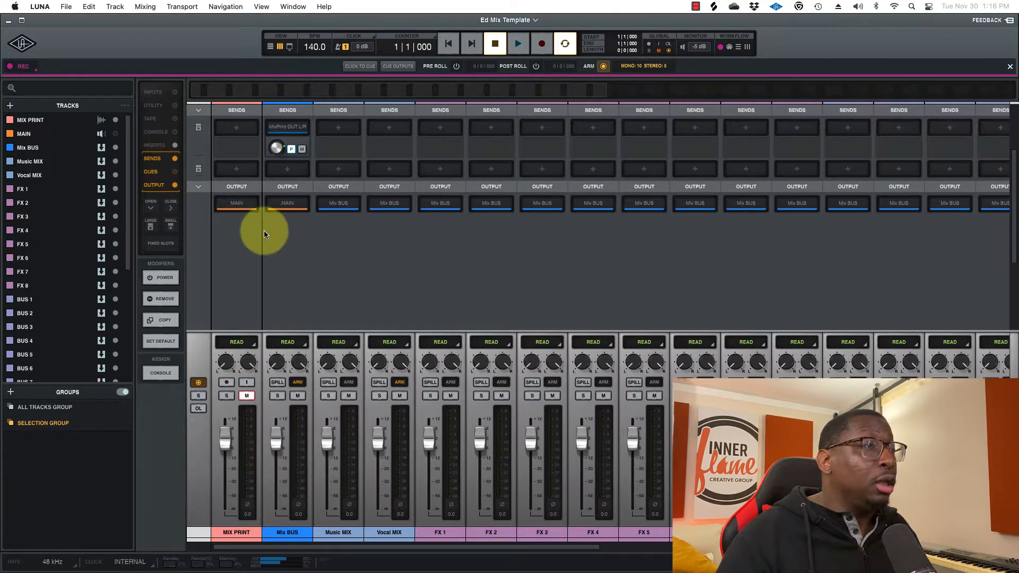
{"action": "scroll", "coordinate": [294, 171], "scroll_direction": "up", "scroll_amount": 3}
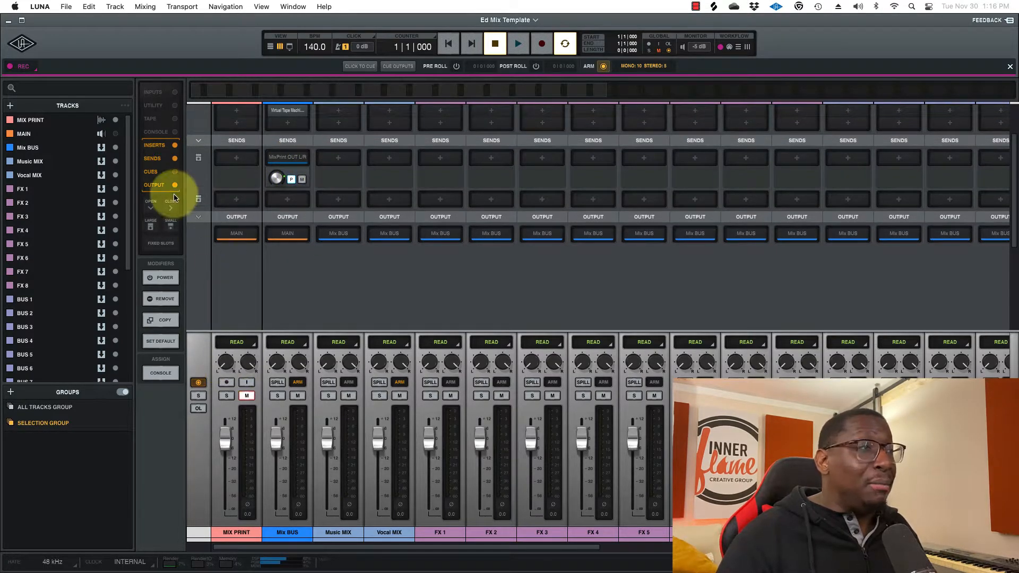
{"action": "left_click", "coordinate": [175, 158]}
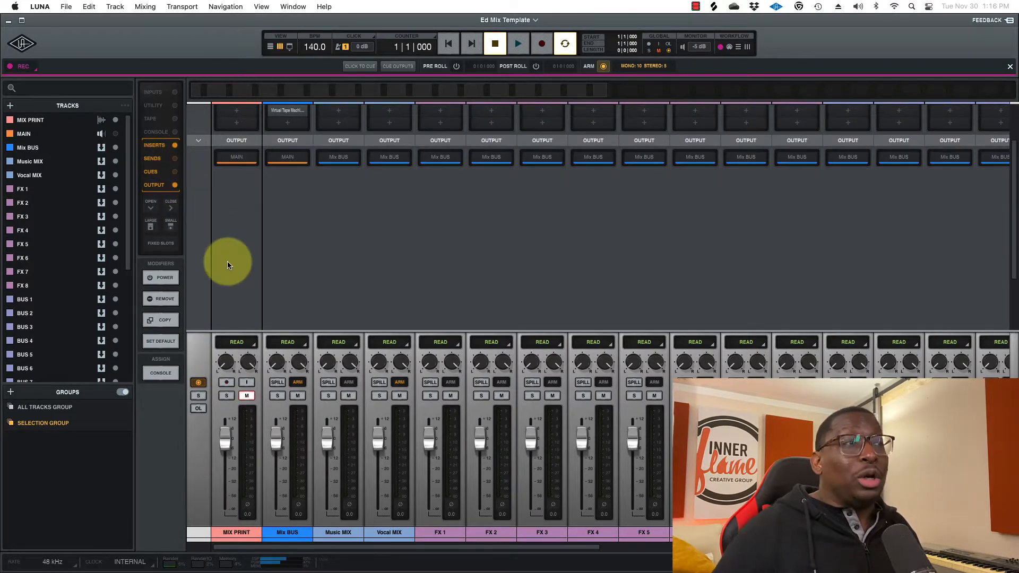
{"action": "scroll", "coordinate": [390, 207], "scroll_direction": "up", "scroll_amount": 3}
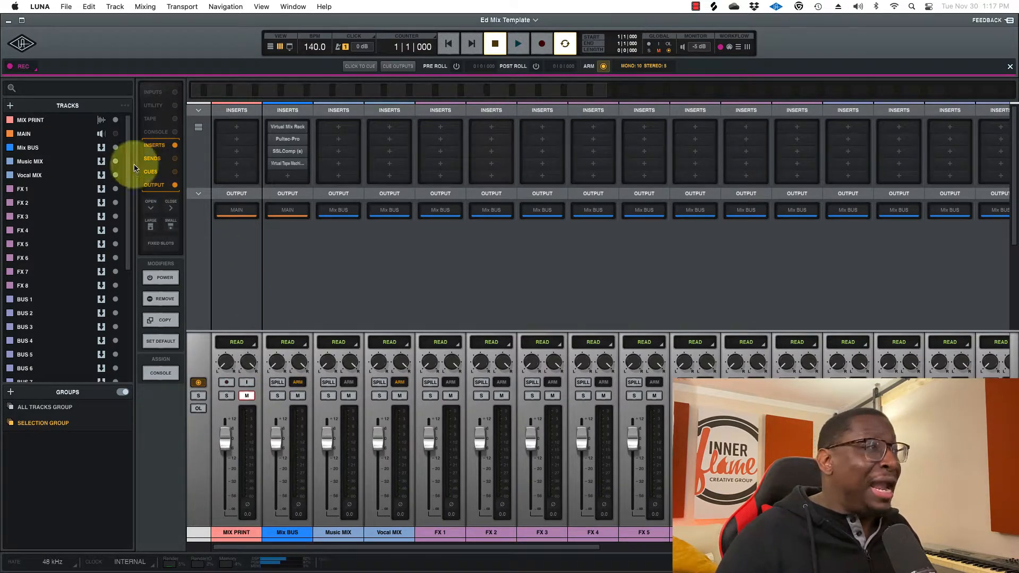
Step: Bring the MAIN channel back into the mixer for another check, and remove it from view
{"action": "left_click", "coordinate": [115, 133]}
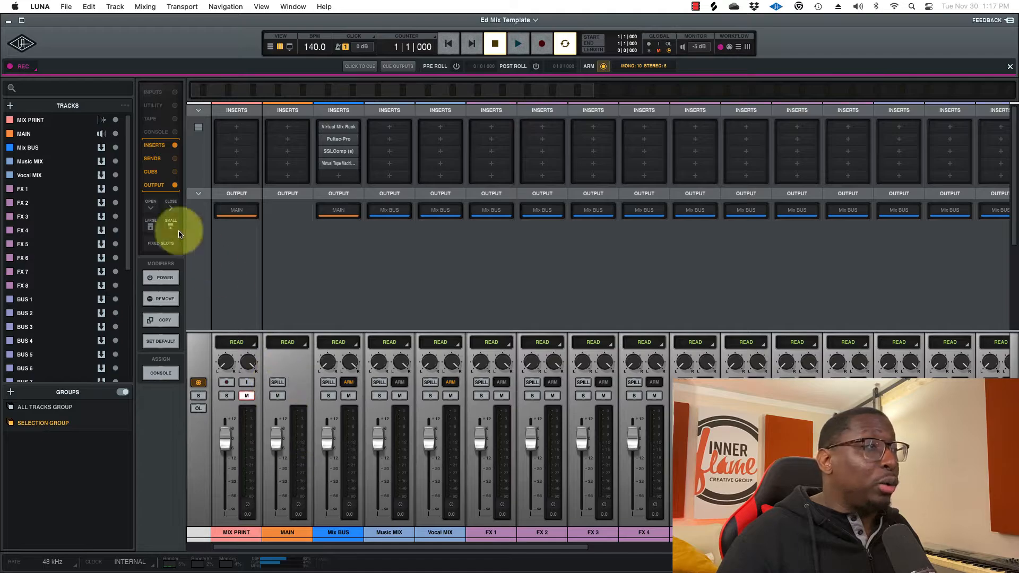
{"action": "left_click", "coordinate": [116, 135]}
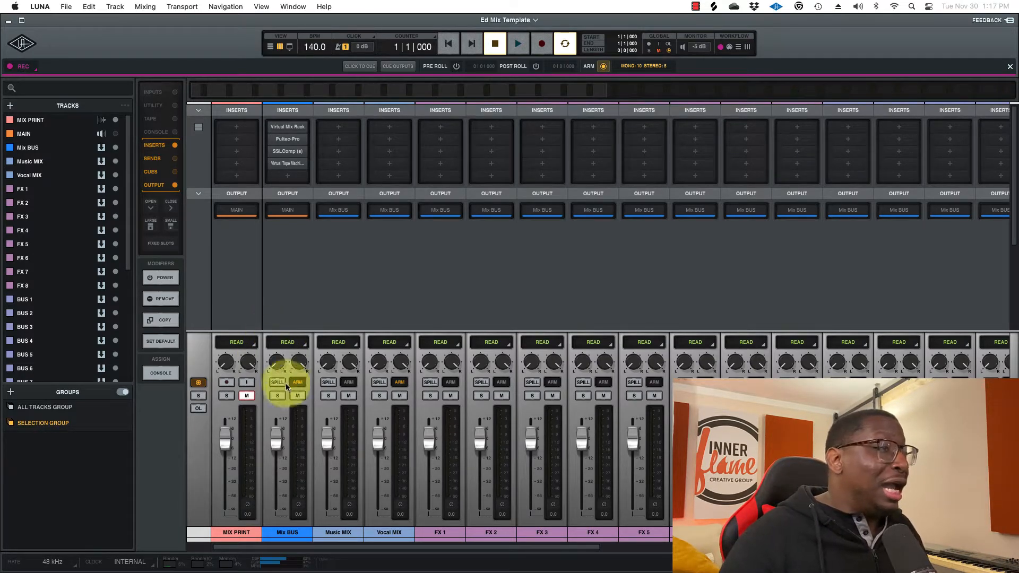
Step: Open the Virtual Mix Rack insert on the Mix BUS channel and reposition its window over the mixer
{"action": "mouse_move", "coordinate": [299, 129]}
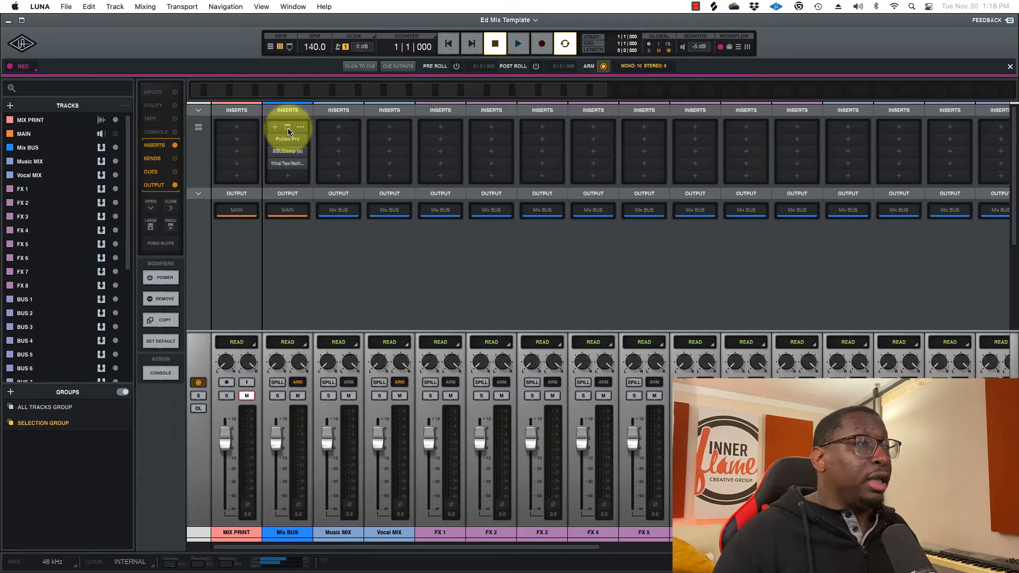
{"action": "left_click", "coordinate": [288, 127]}
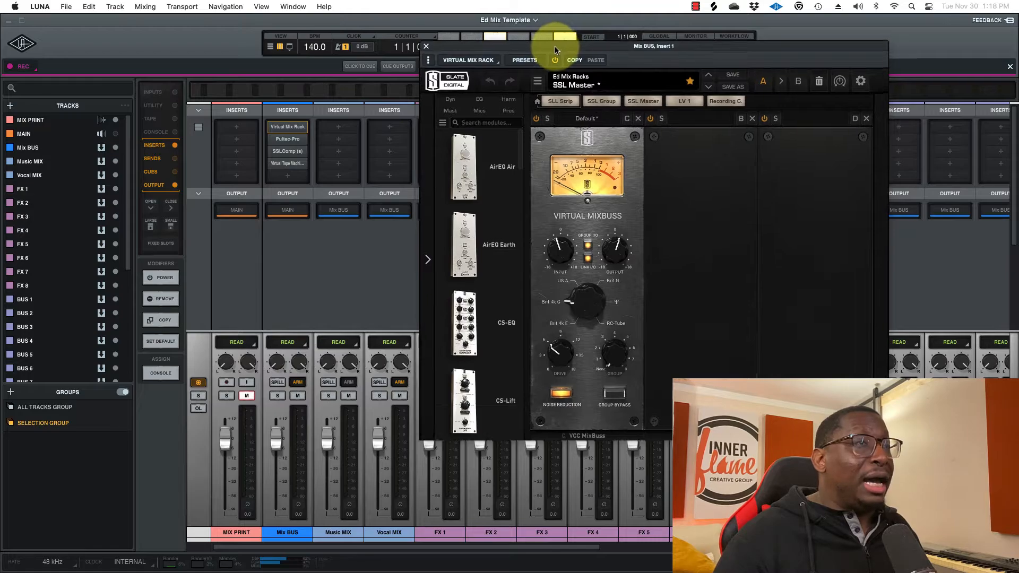
{"action": "left_click_drag", "start_coordinate": [554, 49], "coordinate": [543, 70]}
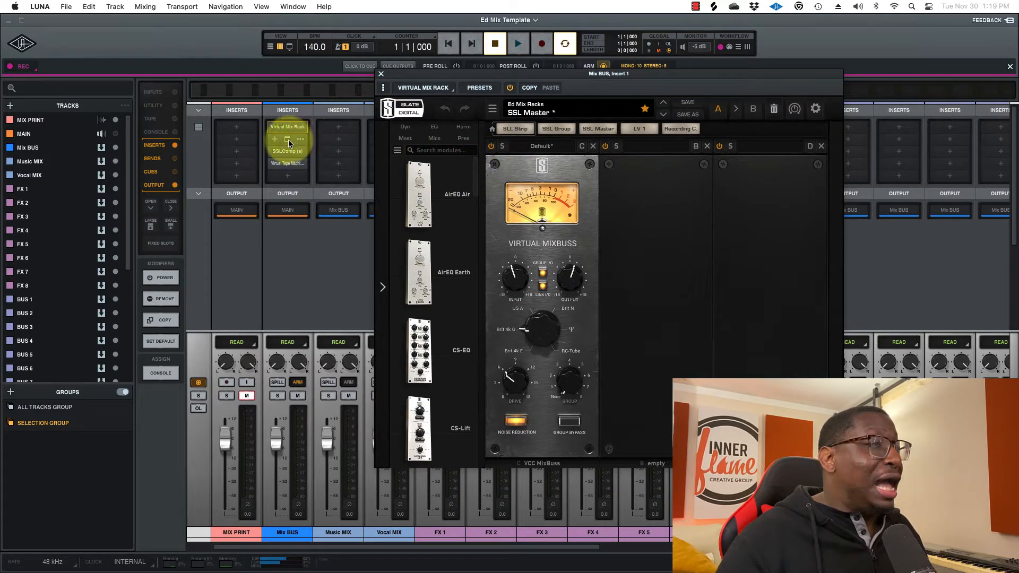
Step: Open the Pultec-Pro insert on the Mix BUS channel and place its window below the Virtual Mix Rack's header
{"action": "left_click", "coordinate": [288, 140]}
{"action": "left_click_drag", "start_coordinate": [563, 144], "coordinate": [547, 160]}
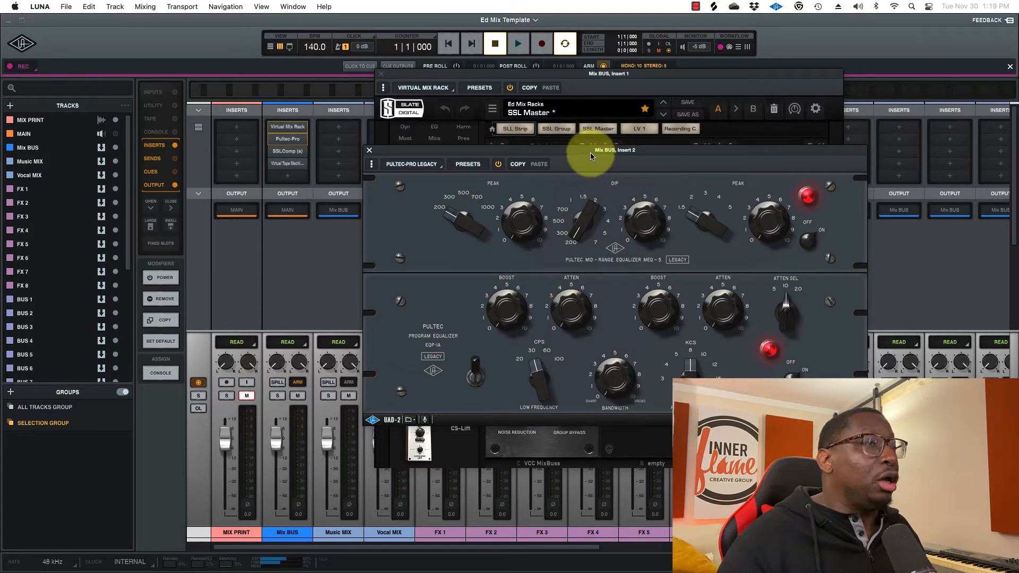
{"action": "left_click_drag", "start_coordinate": [592, 156], "coordinate": [600, 155]}
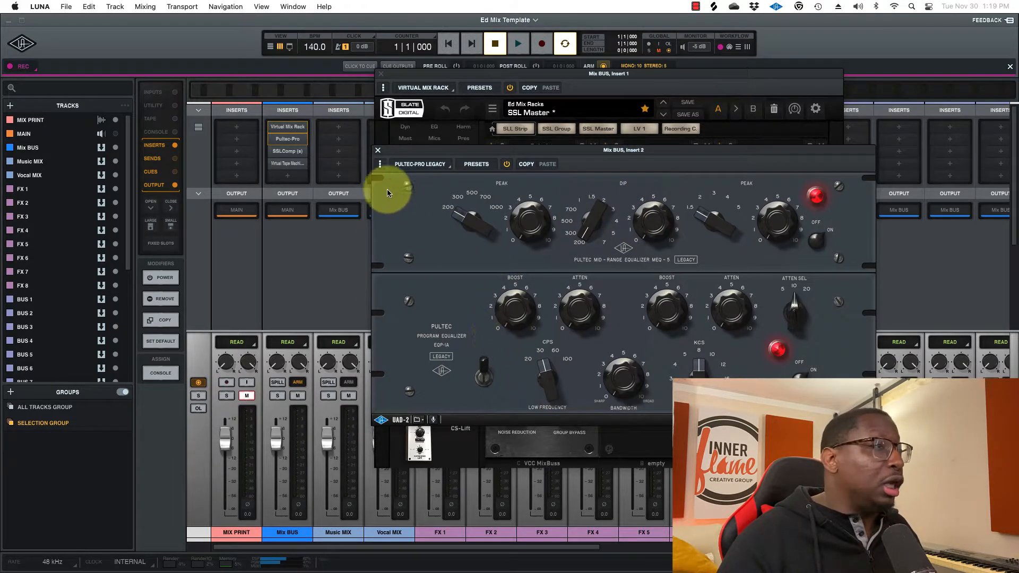
Step: Open the SSLComp insert on the Mix BUS channel and move its window over the Pultec-Pro
{"action": "left_click", "coordinate": [288, 151]}
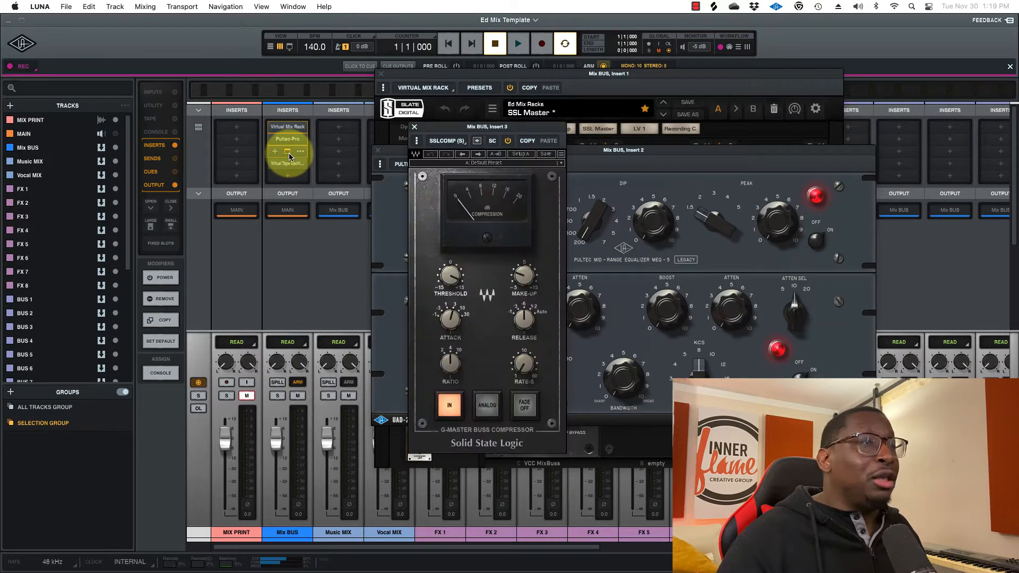
{"action": "left_click_drag", "start_coordinate": [537, 134], "coordinate": [627, 145]}
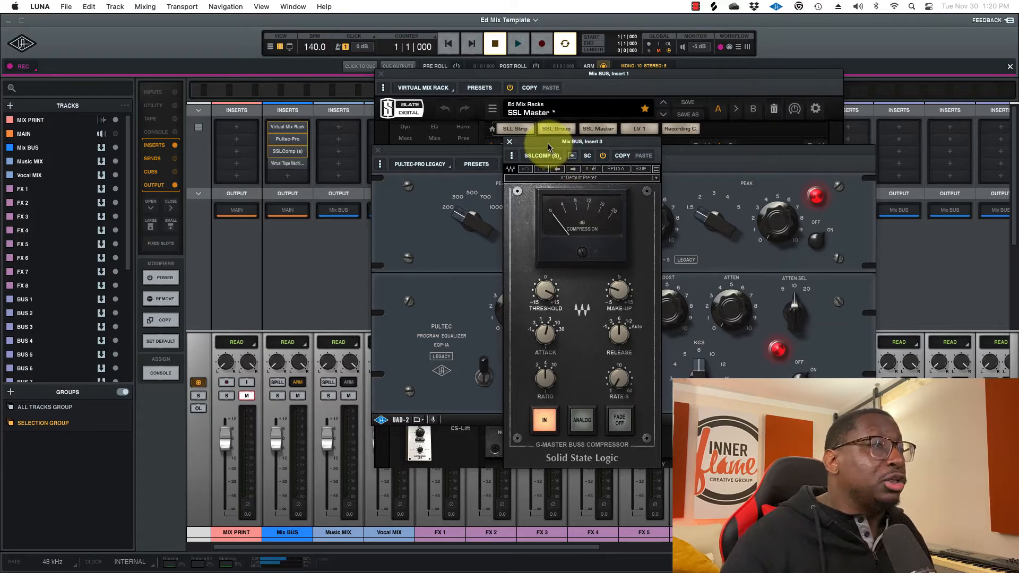
Step: Open the Virtual Tape Machines insert on the Mix BUS channel and reposition its window over the other plug-ins
{"action": "left_click", "coordinate": [287, 166]}
{"action": "left_click", "coordinate": [287, 166]}
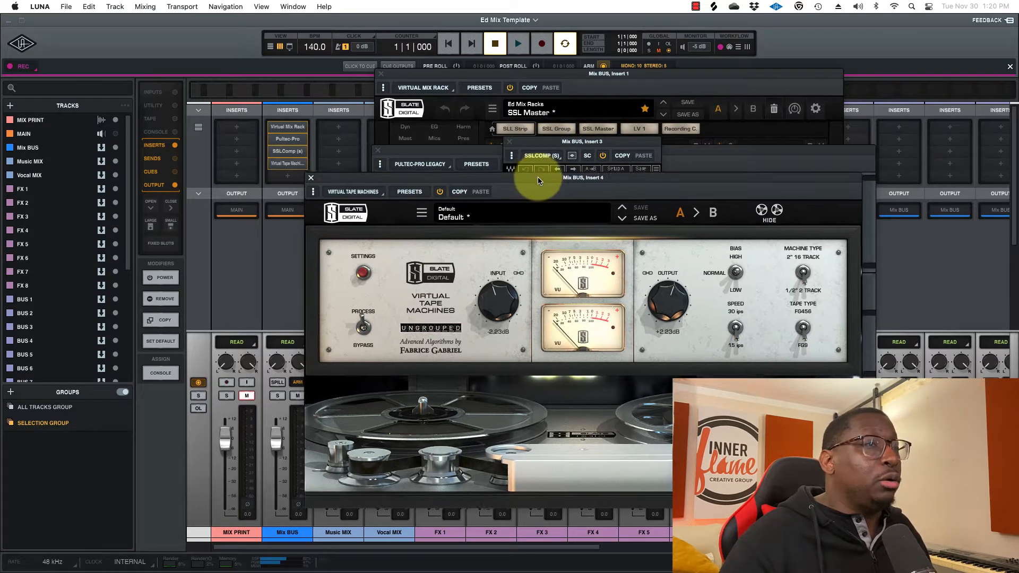
{"action": "left_click_drag", "start_coordinate": [531, 178], "coordinate": [588, 178]}
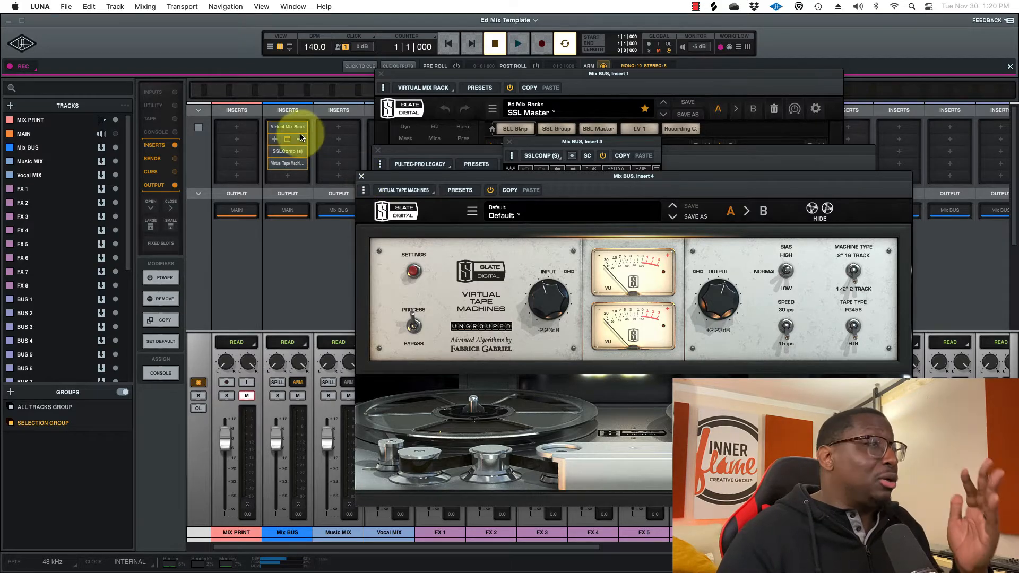
Step: Close the Virtual Tape Machines, SSLComp, Pultec-Pro and Virtual Mix Rack plug-in windows
{"action": "left_click", "coordinate": [362, 176]}
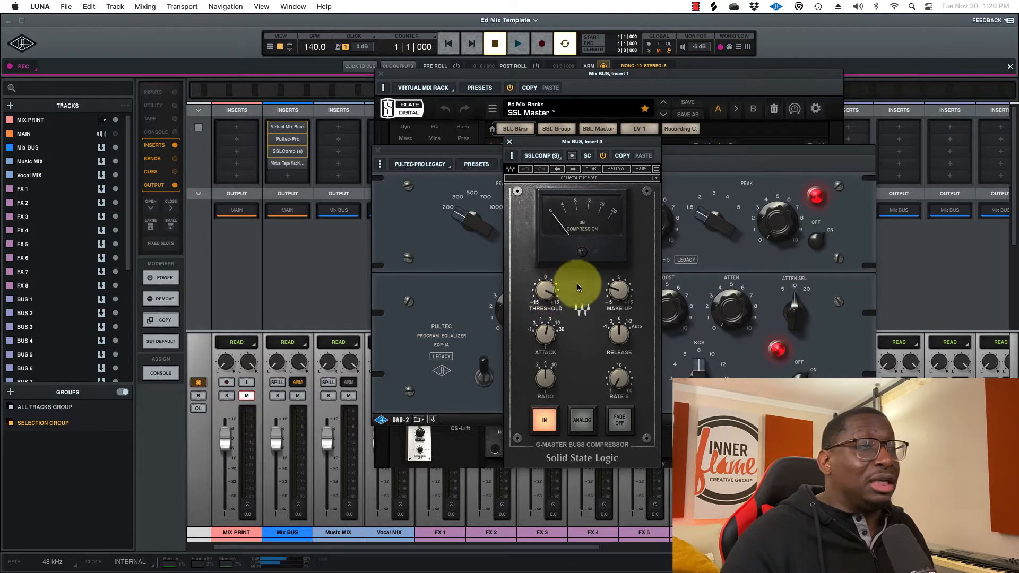
{"action": "left_click", "coordinate": [509, 142]}
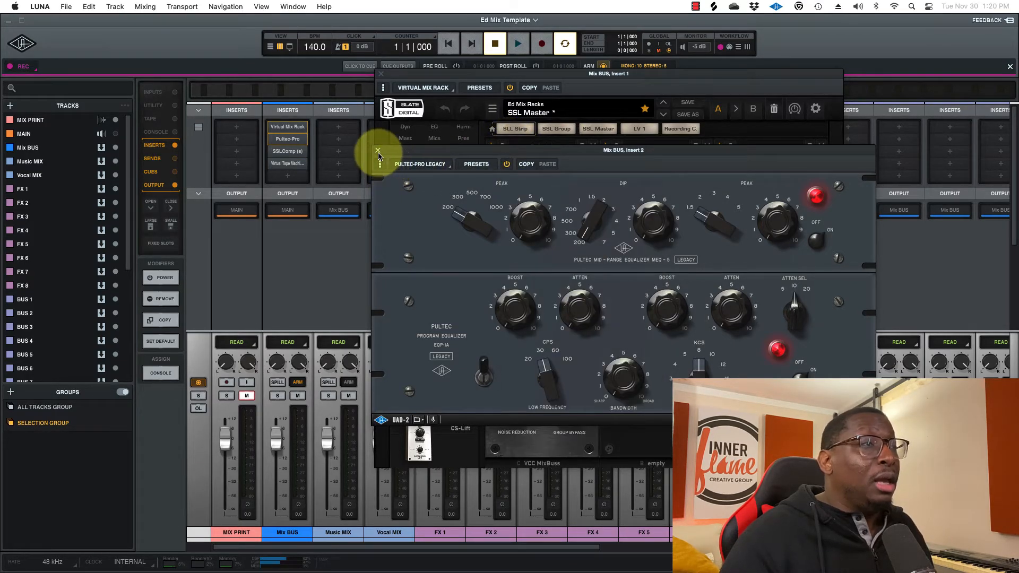
{"action": "left_click", "coordinate": [378, 150]}
{"action": "left_click", "coordinate": [383, 75]}
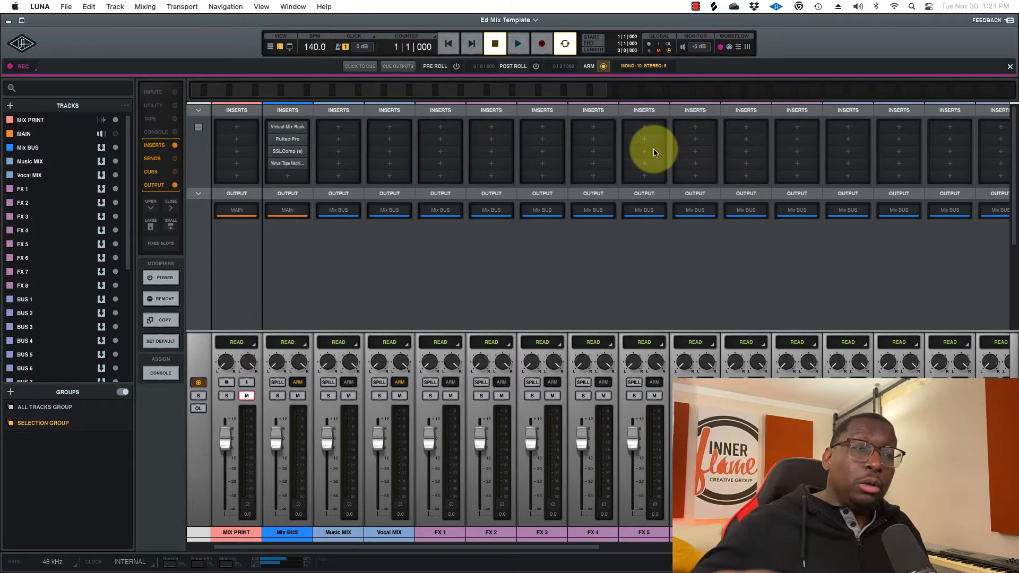
Step: Show the sends section in the mixer and examine the Mix BUS channel's send to the MixPrint output
{"action": "mouse_move", "coordinate": [301, 132]}
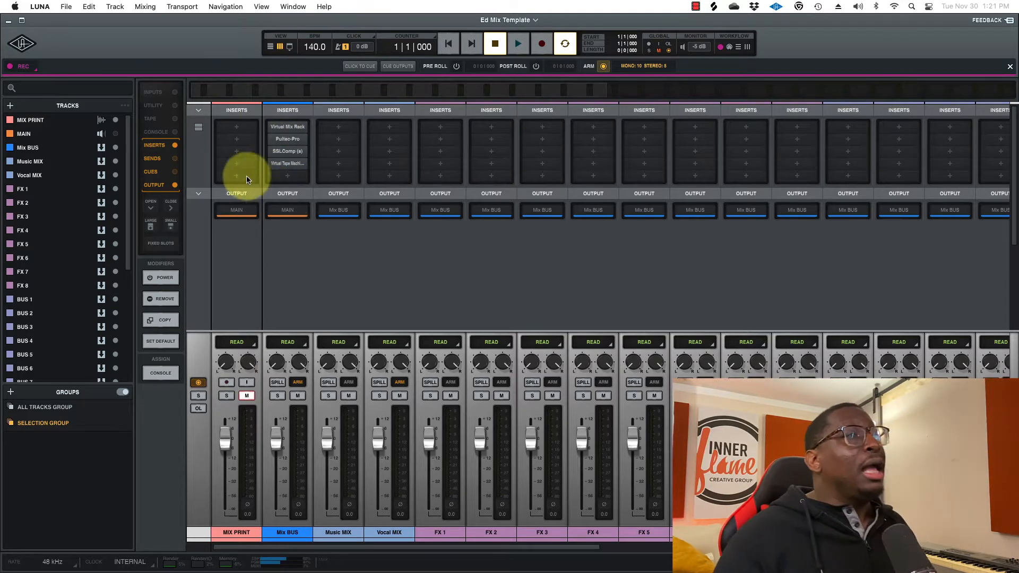
{"action": "left_click", "coordinate": [173, 158]}
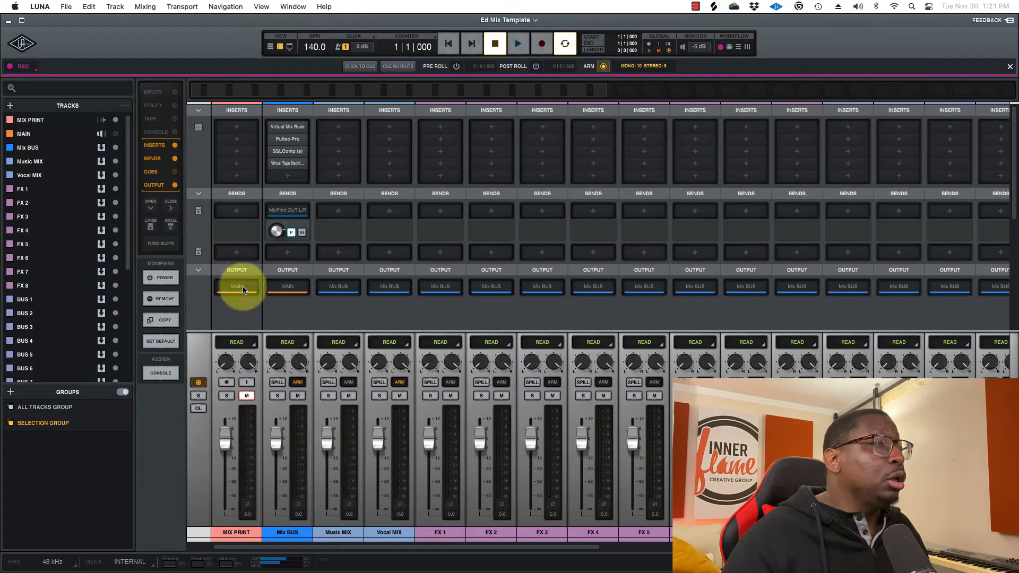
{"action": "mouse_move", "coordinate": [294, 215]}
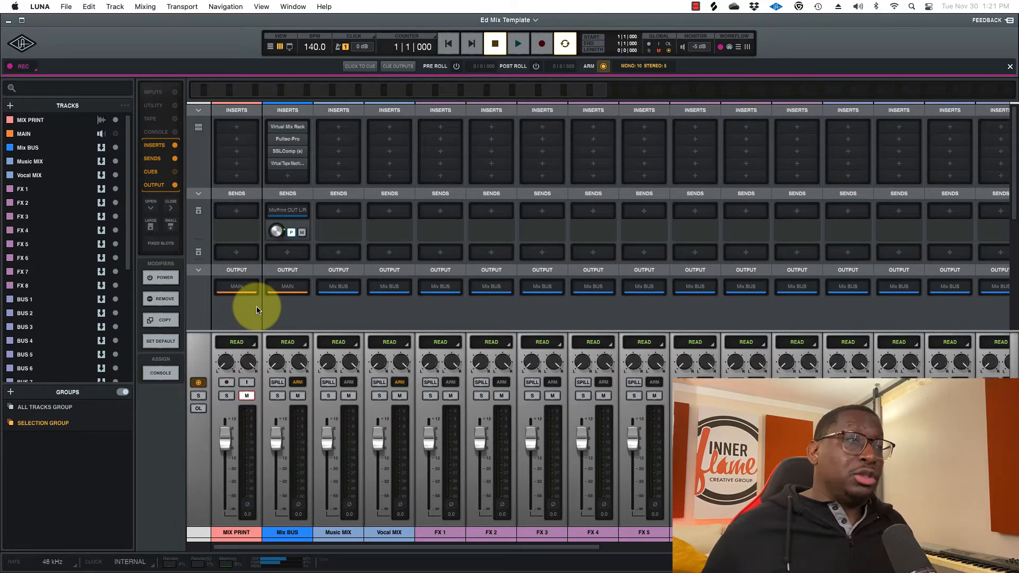
Step: Hide the sends section and remove the MIX PRINT channel from the mixer view
{"action": "left_click", "coordinate": [175, 159]}
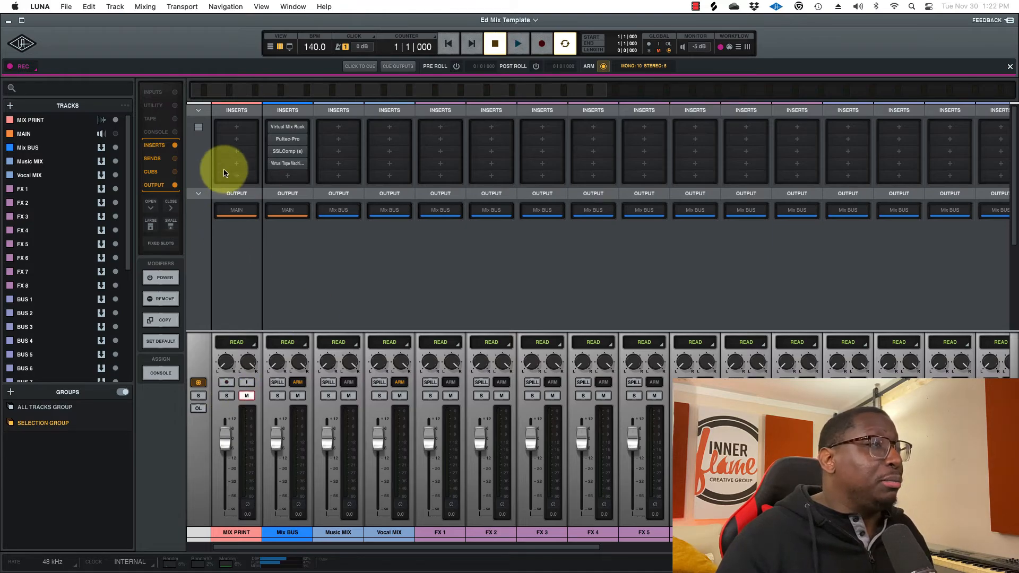
{"action": "left_click", "coordinate": [117, 121]}
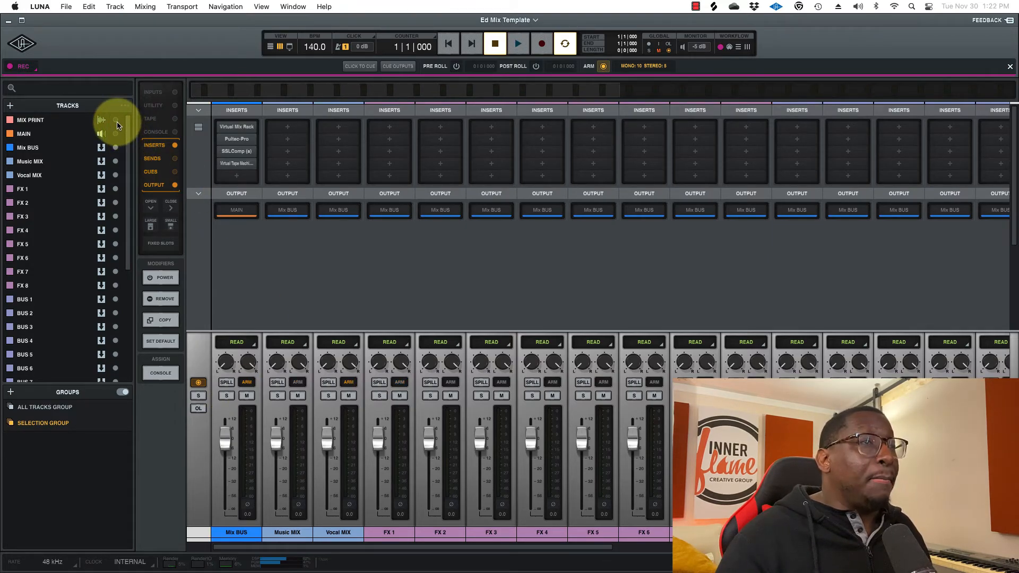